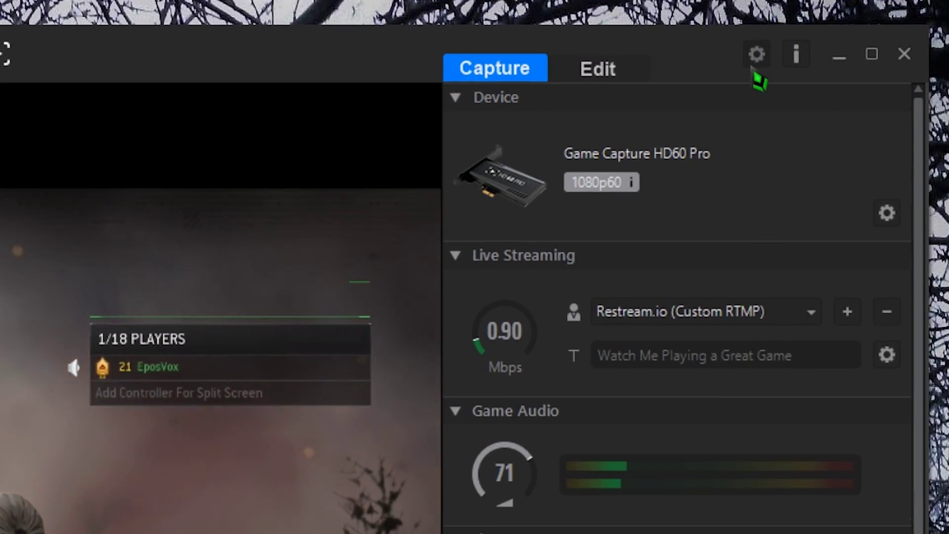
Enable Stream Command in the preferences so the 10-scene bar shows below the preview
left_click(622, 91)
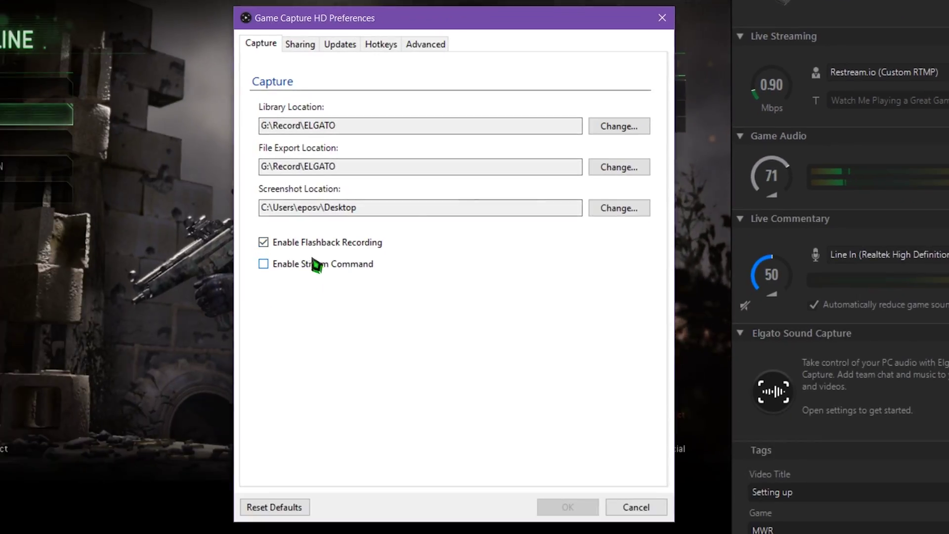
left_click(322, 269)
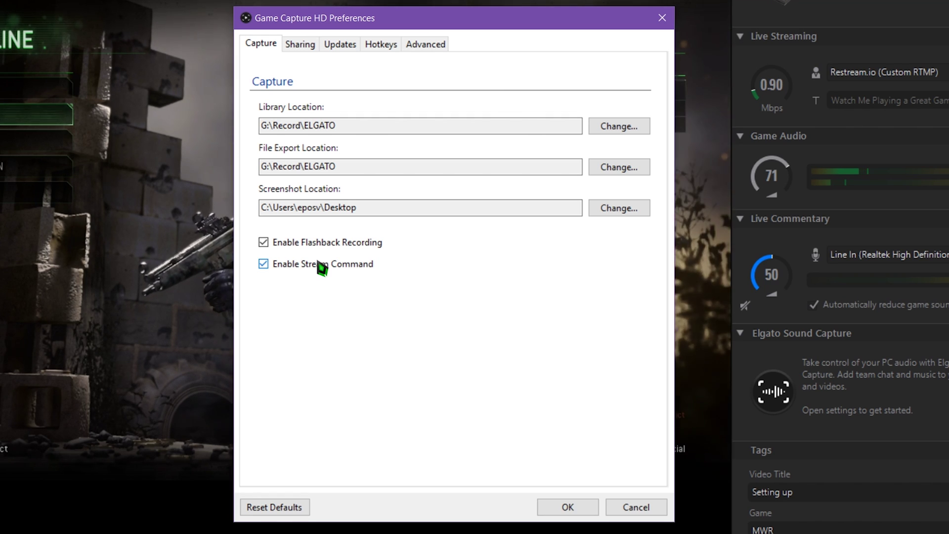
left_click(593, 505)
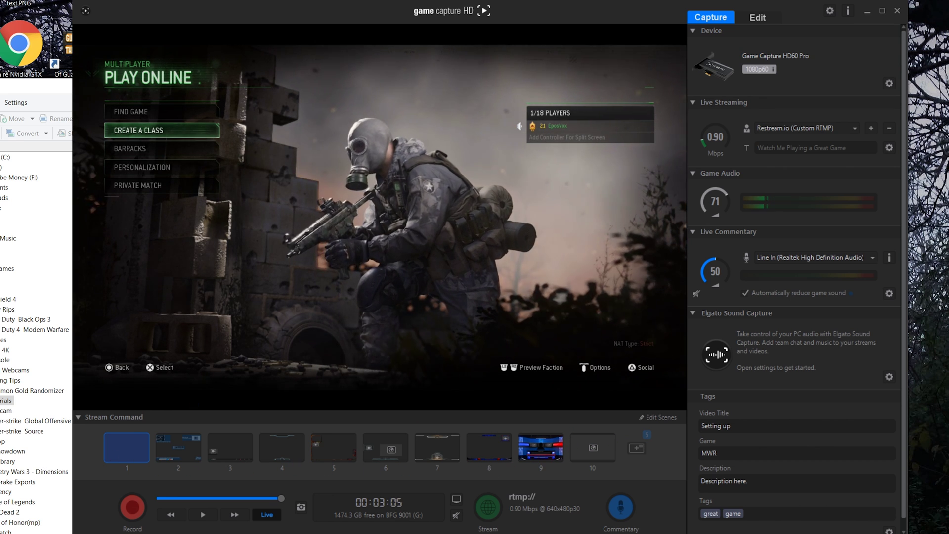
Preview built-in scenes 2 through 10, then settle on scene 7's Elgato gaming frame
left_click(182, 454)
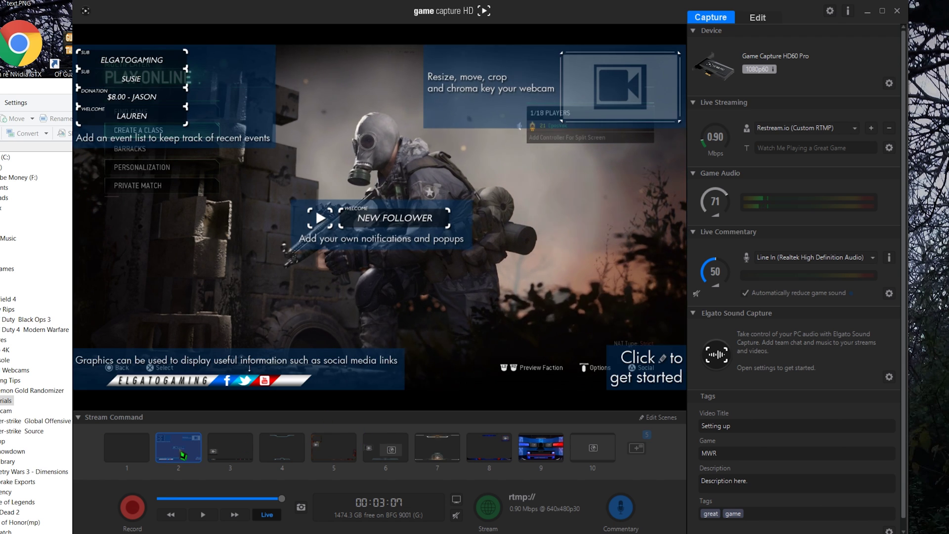
left_click(235, 460)
left_click(286, 464)
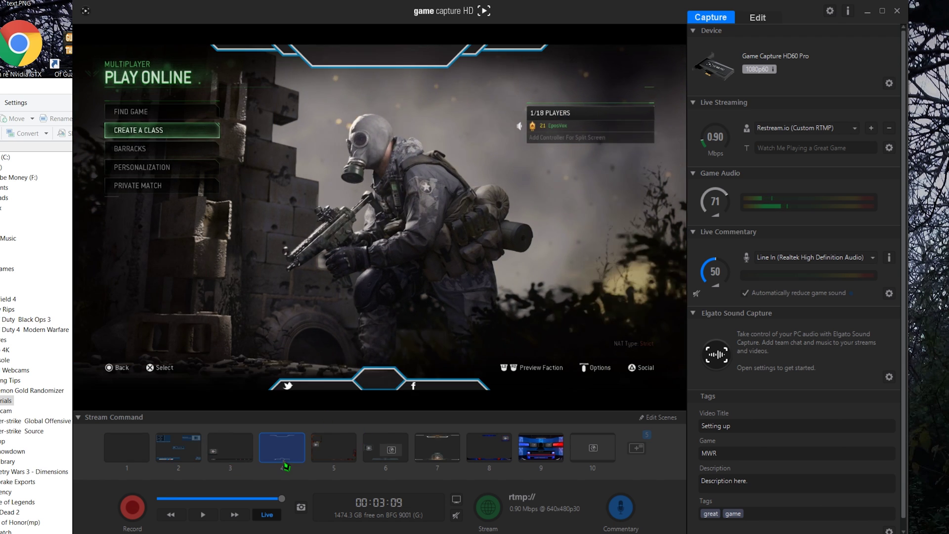
left_click(332, 463)
left_click(381, 464)
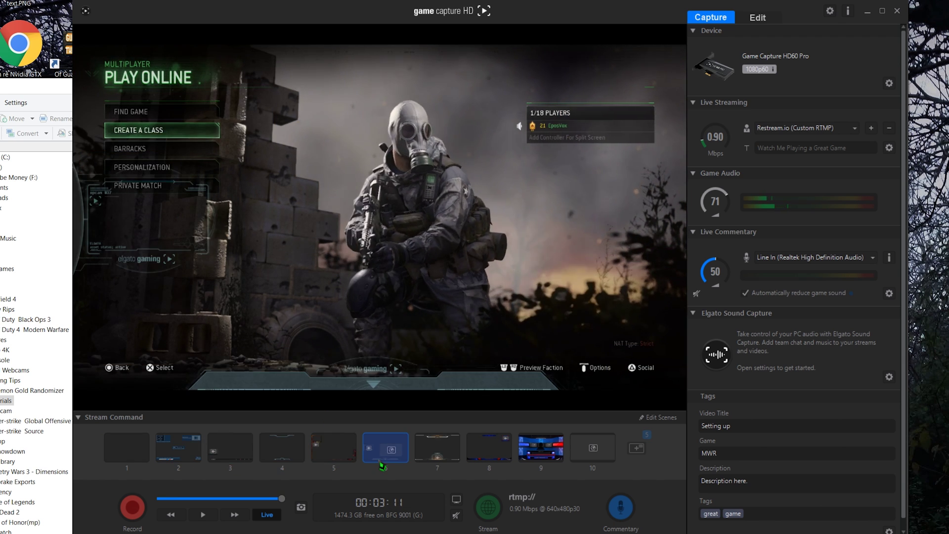
left_click(436, 461)
left_click(500, 462)
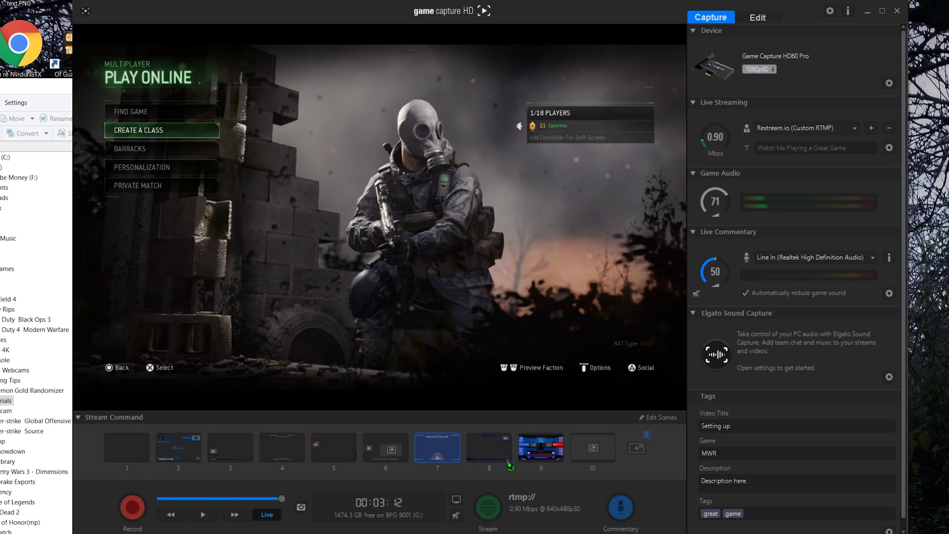
left_click(559, 467)
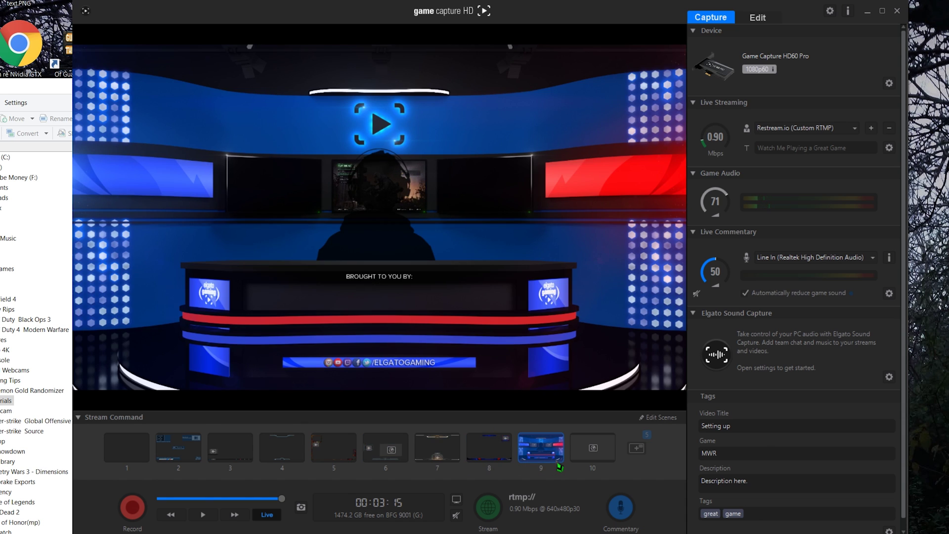
left_click(594, 462)
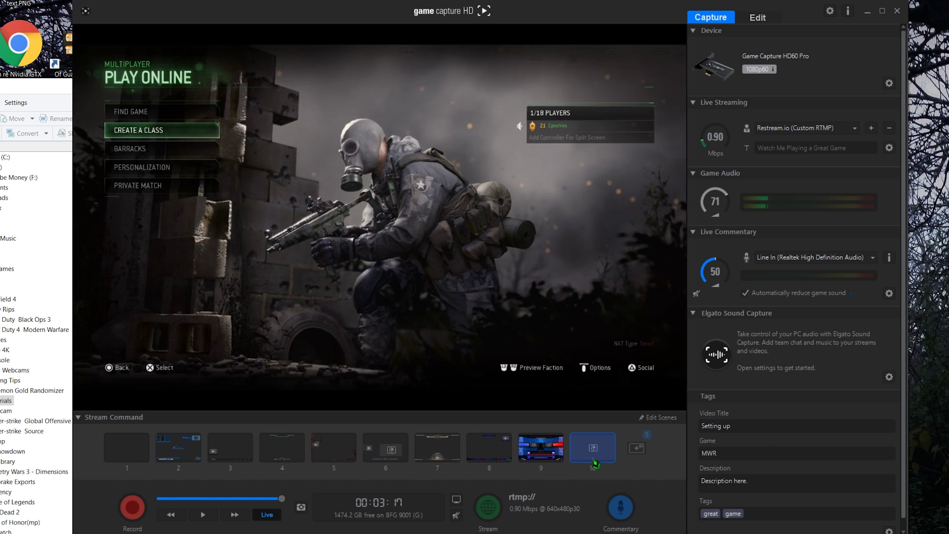
left_click(433, 449)
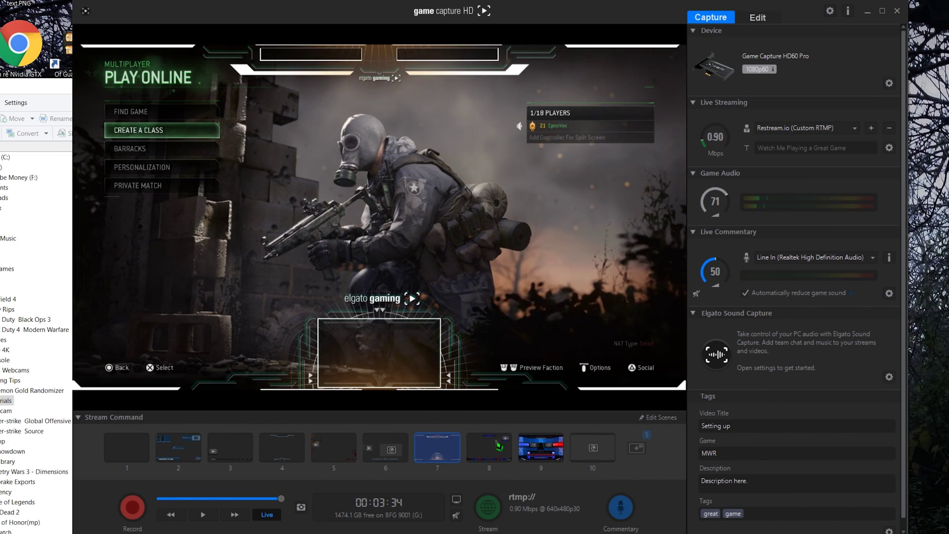
Enter scene editing and open the downloadable curated scenes browser
left_click(661, 419)
left_click(637, 449)
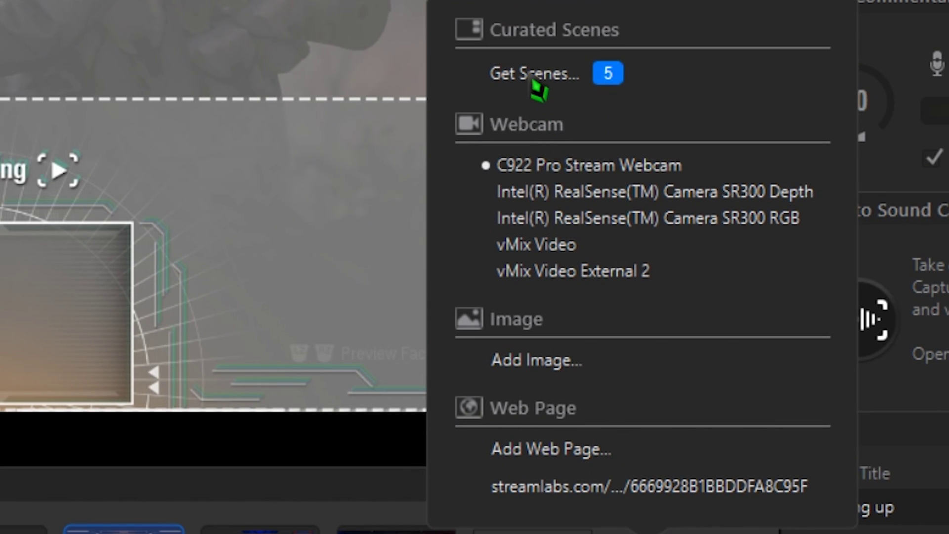
left_click(534, 84)
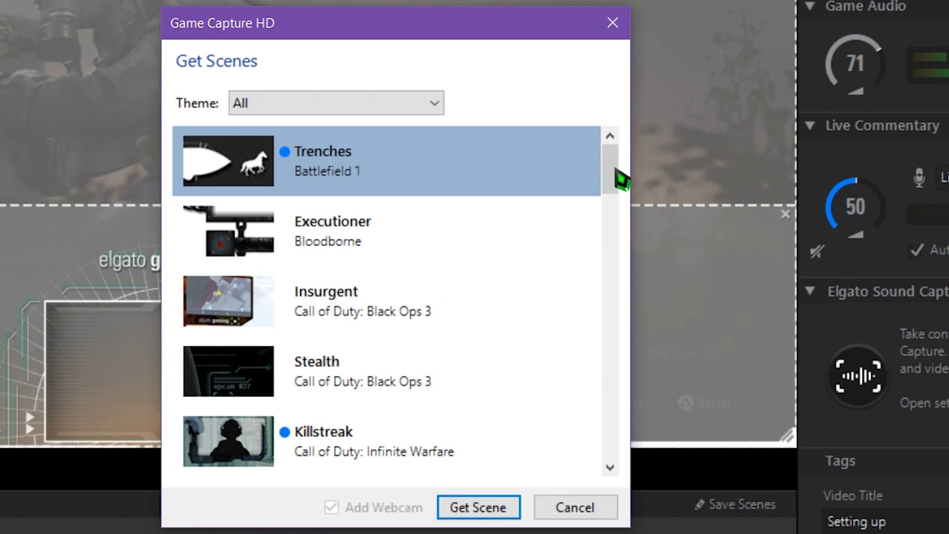
scroll(615, 178, "down", 2)
left_click_drag(612, 184, 626, 140)
Filter the theme to Call of Duty: Black Ops 3 and apply the Insurgent scene
left_click(384, 111)
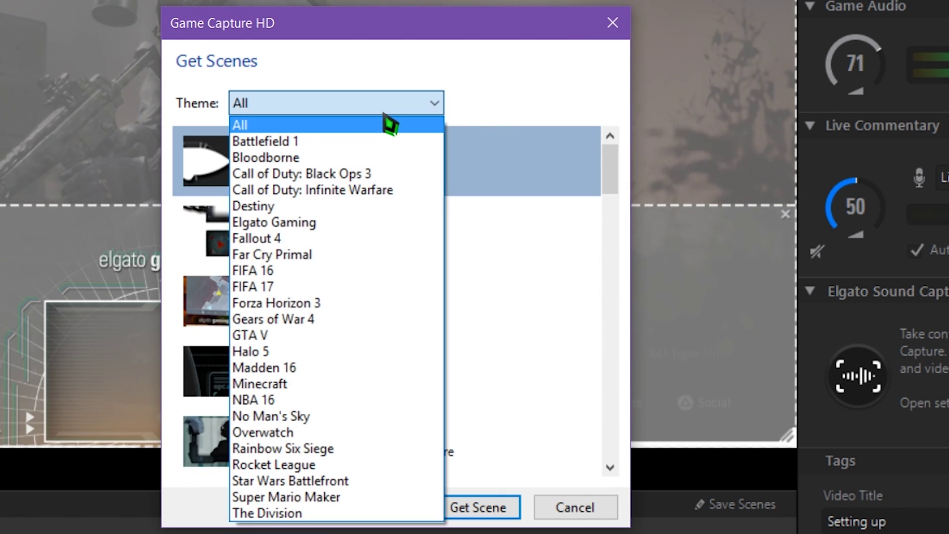
left_click(387, 191)
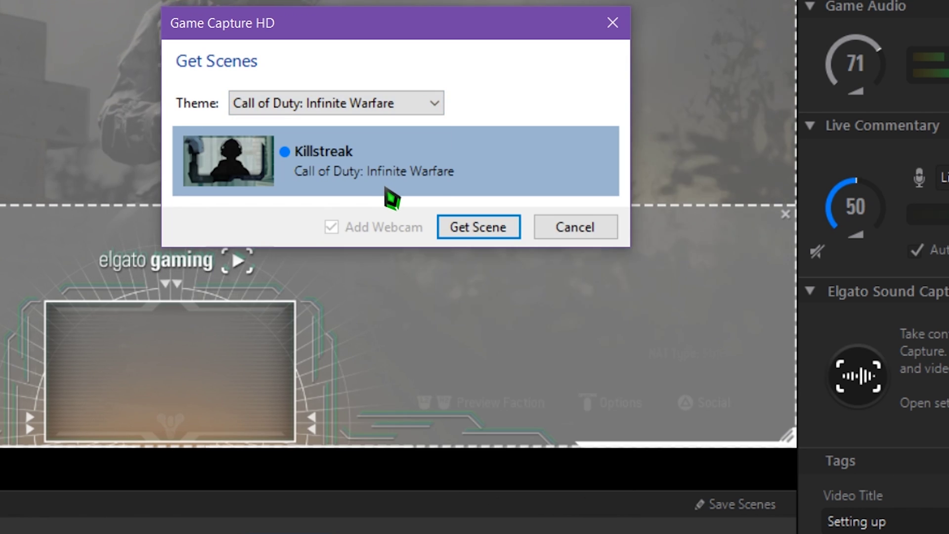
left_click(354, 98)
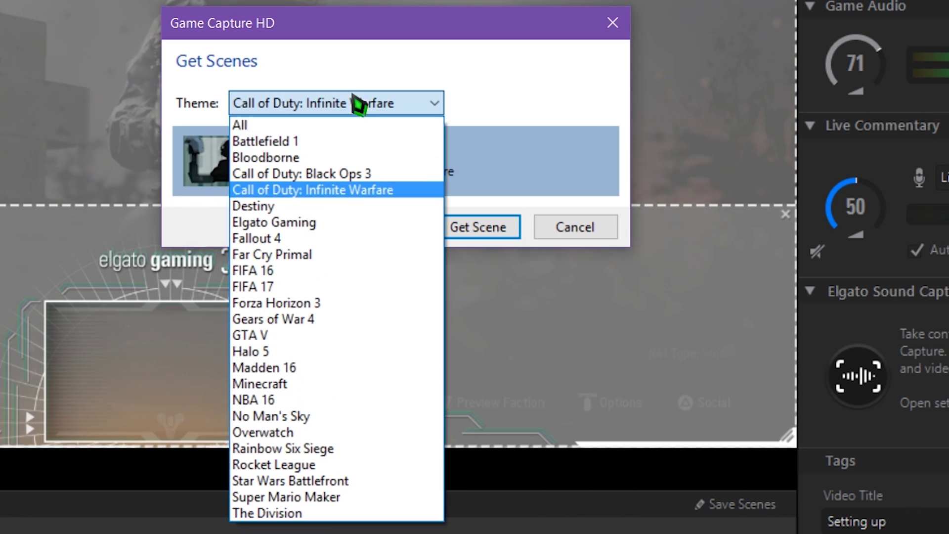
left_click(366, 174)
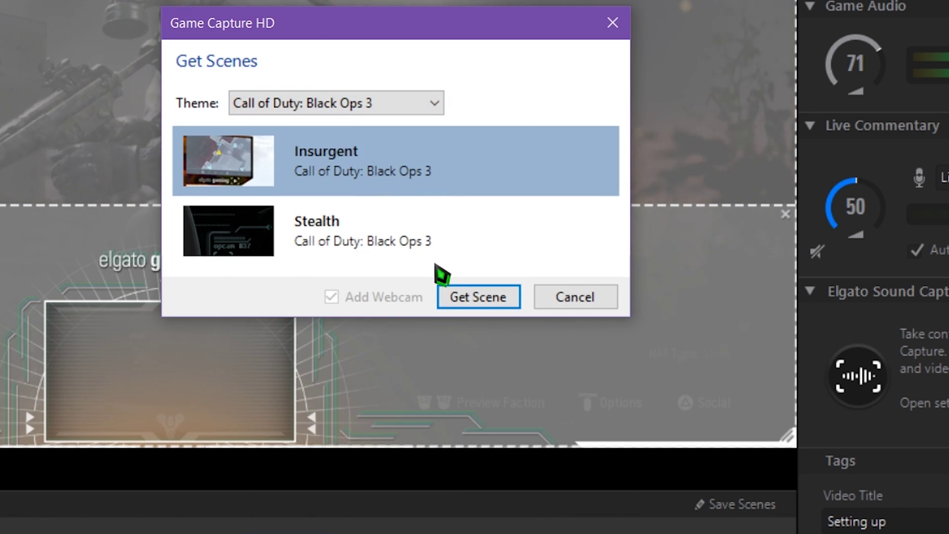
left_click(511, 298)
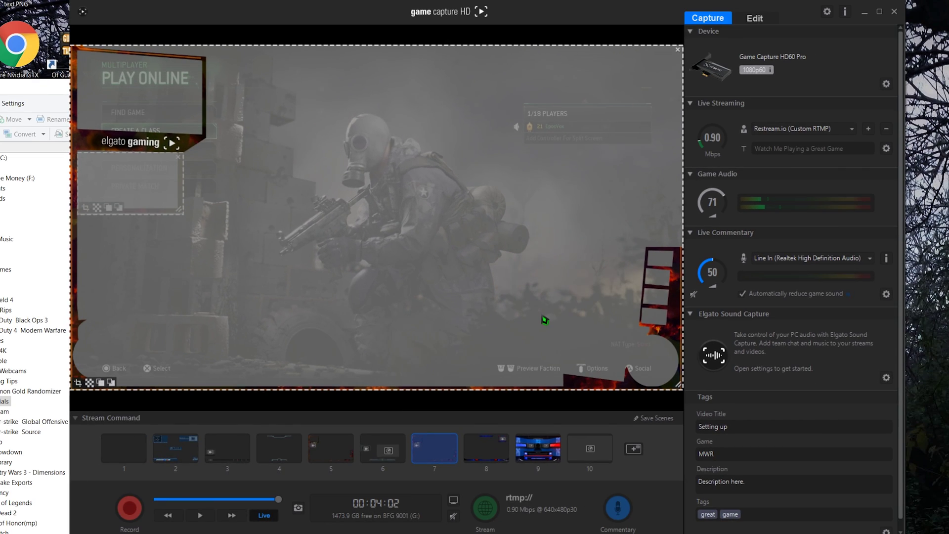
Replace it with the curated Stealth scene
left_click(634, 449)
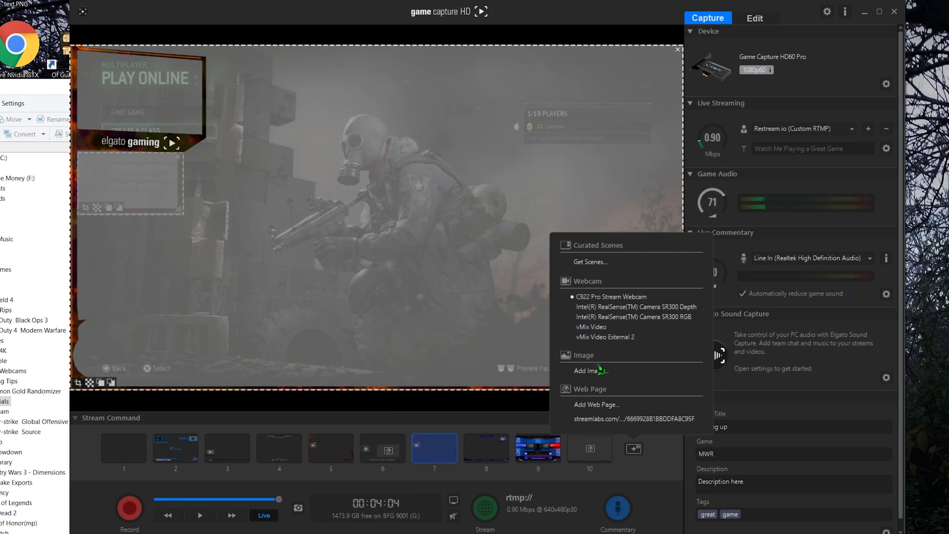
left_click(591, 262)
left_click(488, 278)
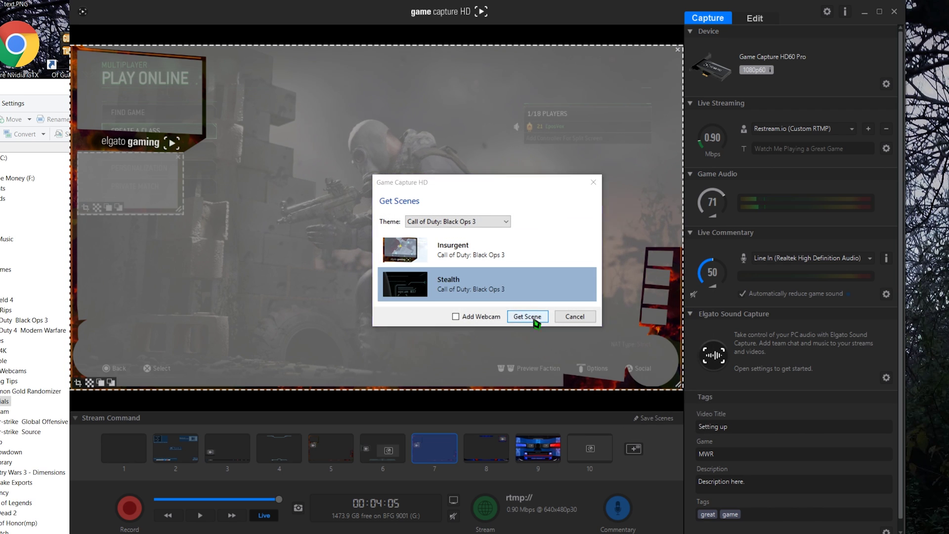
left_click(526, 316)
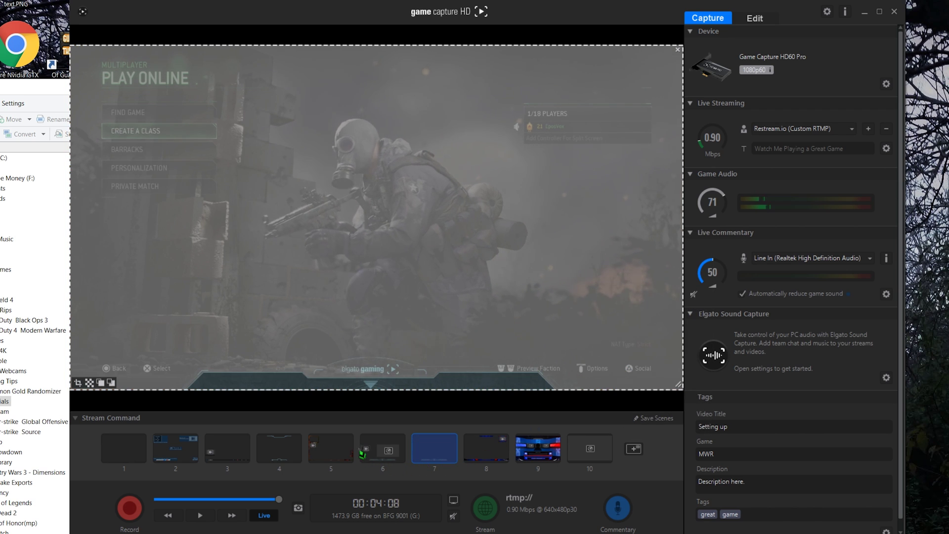
Switch to scene 5, save the edited scene, and remove the layout overlay
left_click(341, 448)
left_click(447, 298)
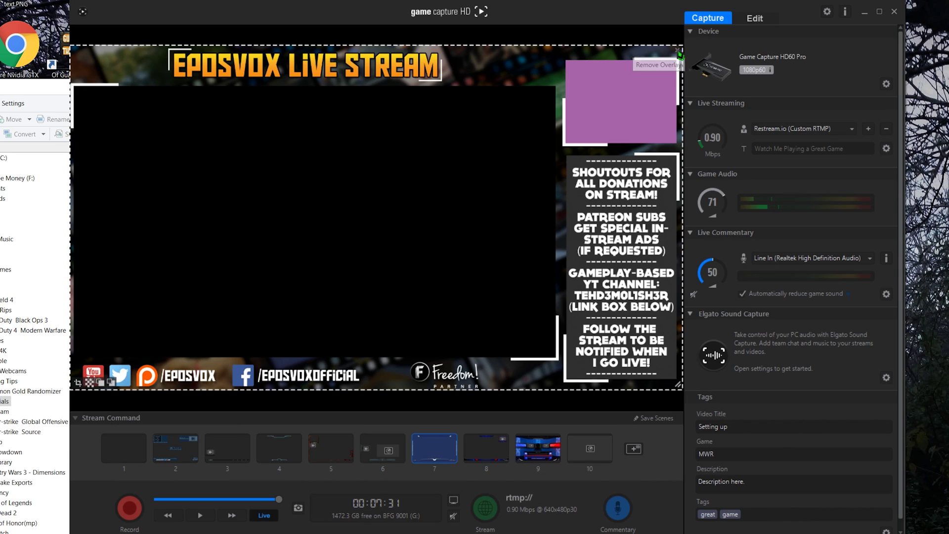
left_click(677, 50)
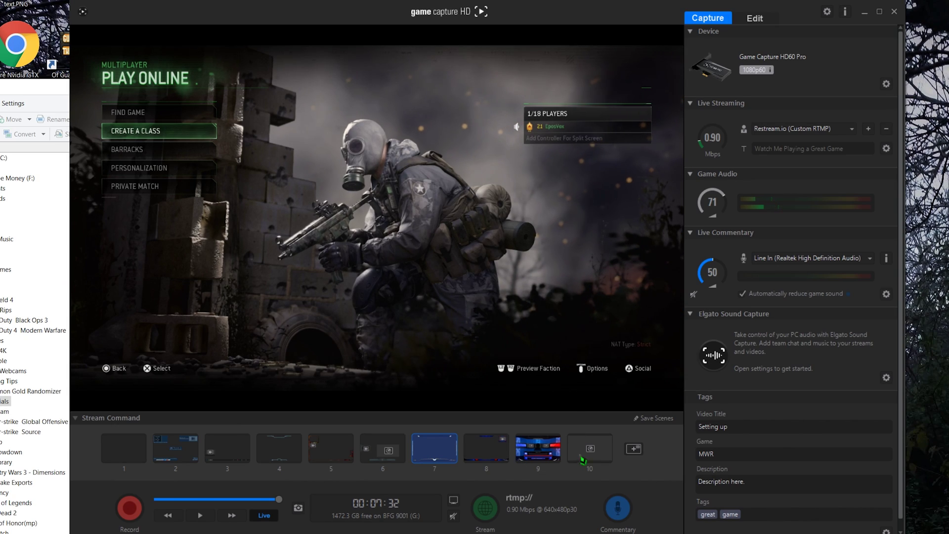
Add the Frame Just Webcam.png image to the scene
left_click(633, 450)
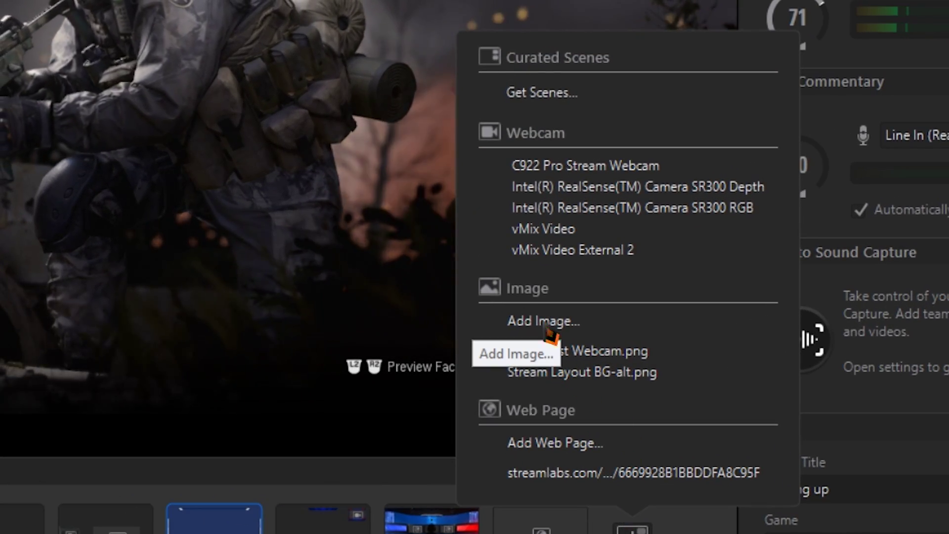
left_click(545, 332)
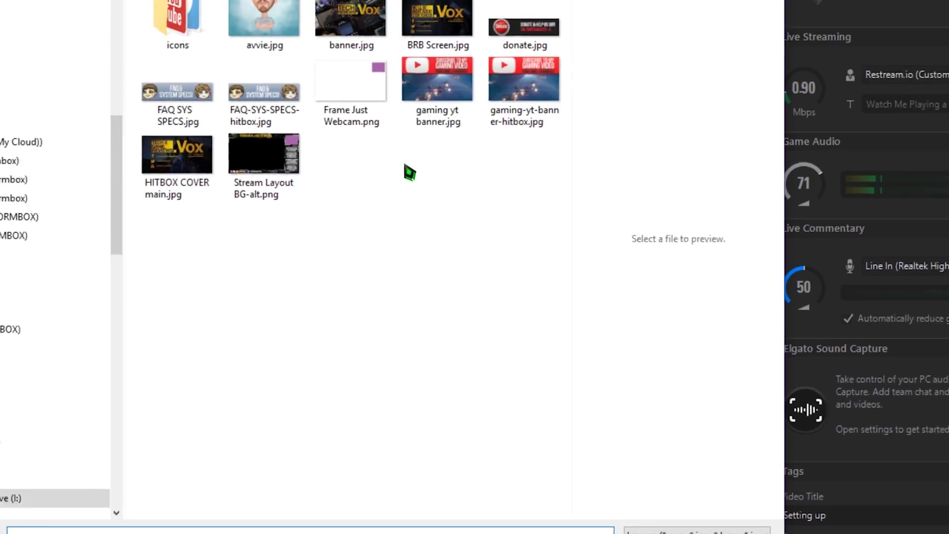
double_click(378, 107)
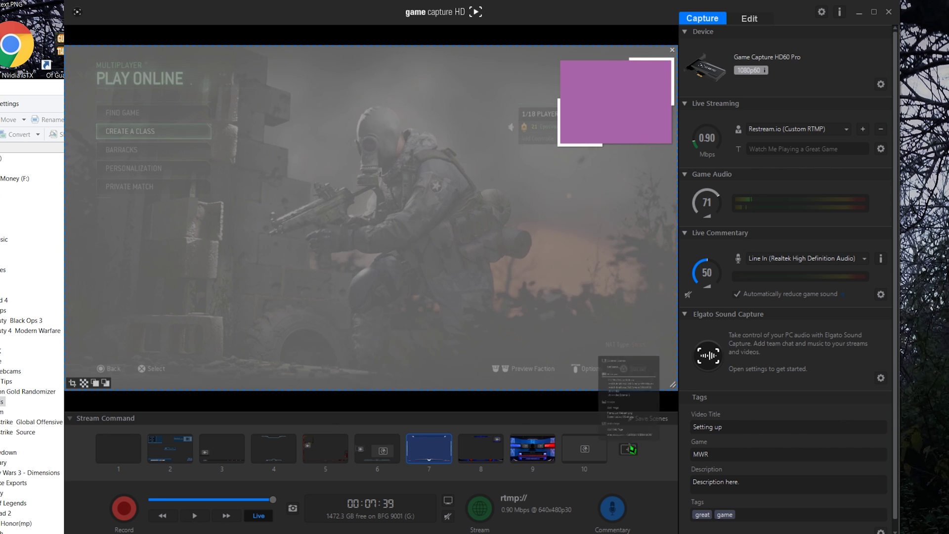
Add the C922 Pro Stream Webcam inside the purple frame and open its Camera Control settings
left_click(628, 449)
left_click(636, 294)
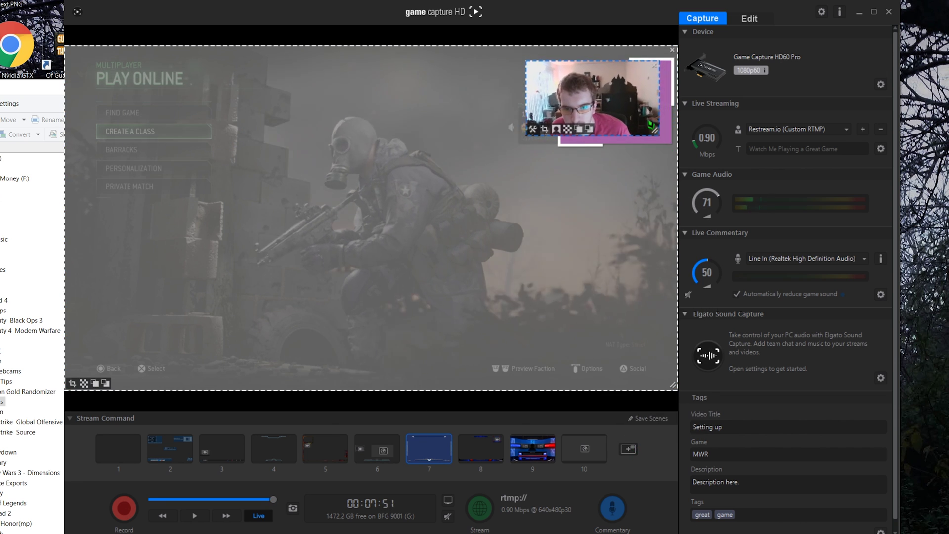
left_click_drag(594, 98, 616, 102)
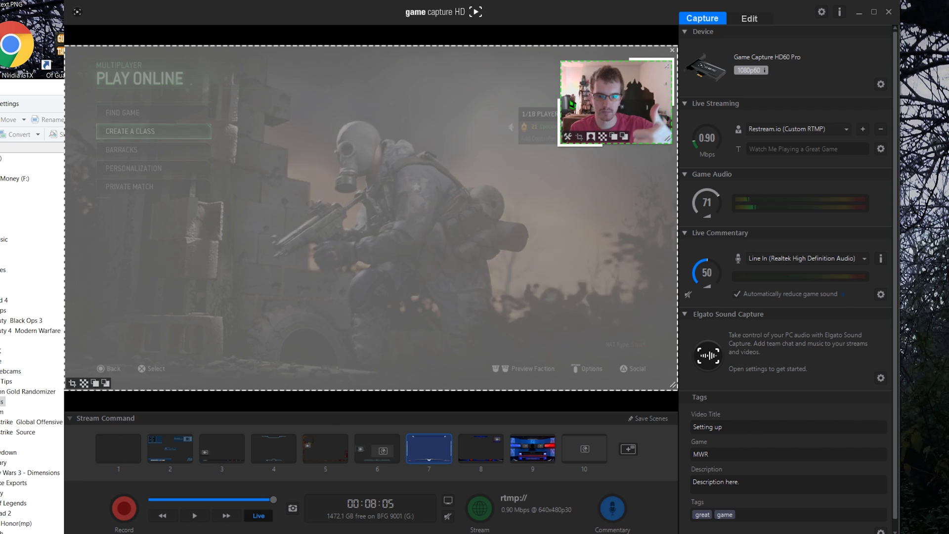
left_click(503, 329)
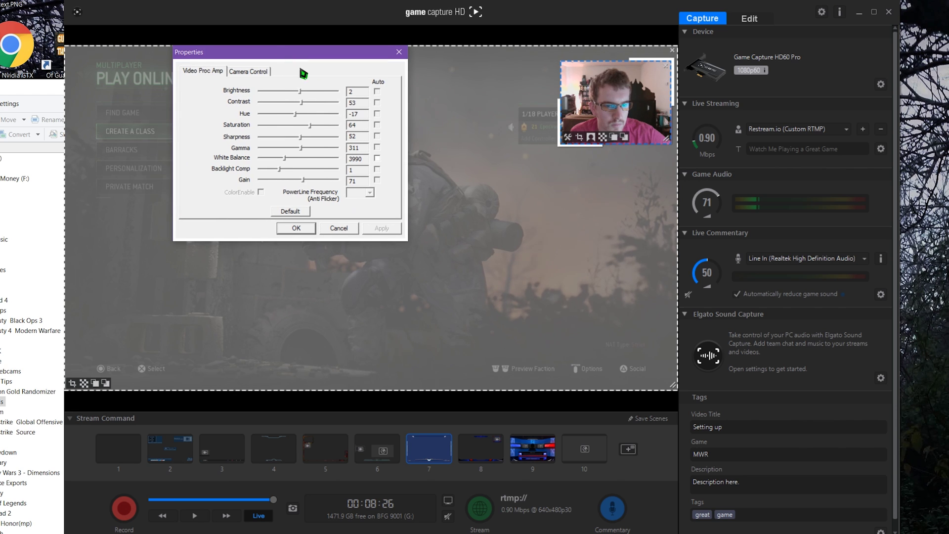
left_click(246, 72)
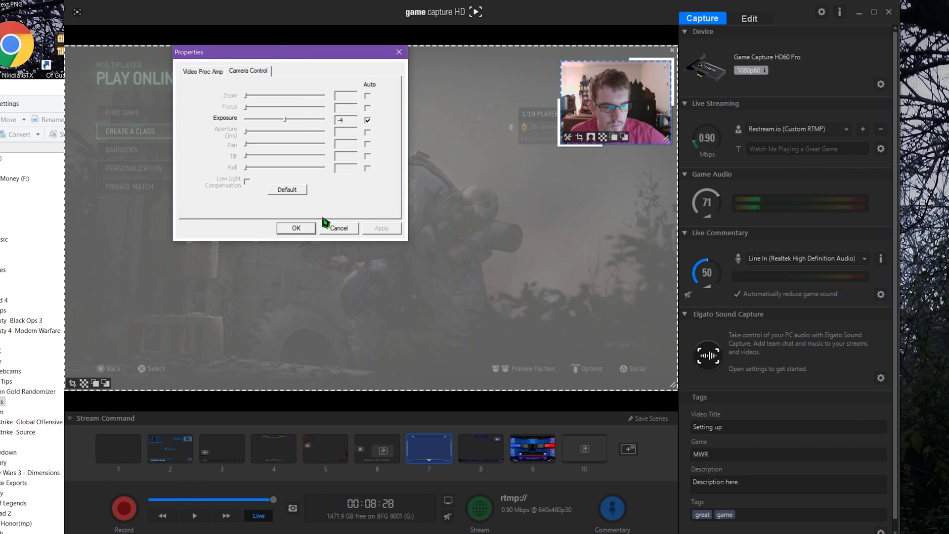
Enable chroma key on the webcam, pick the background colour, and lower the tolerance
left_click(309, 230)
left_click(592, 139)
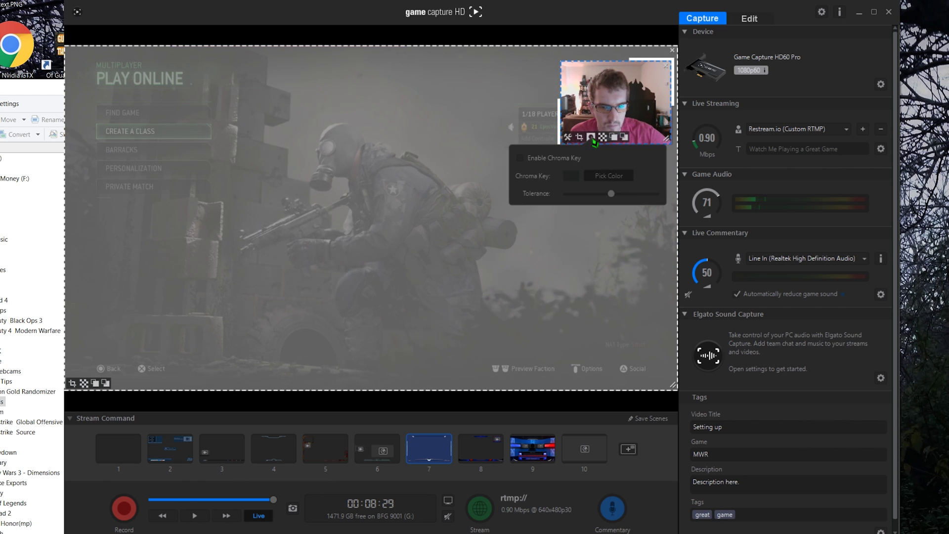
left_click(560, 162)
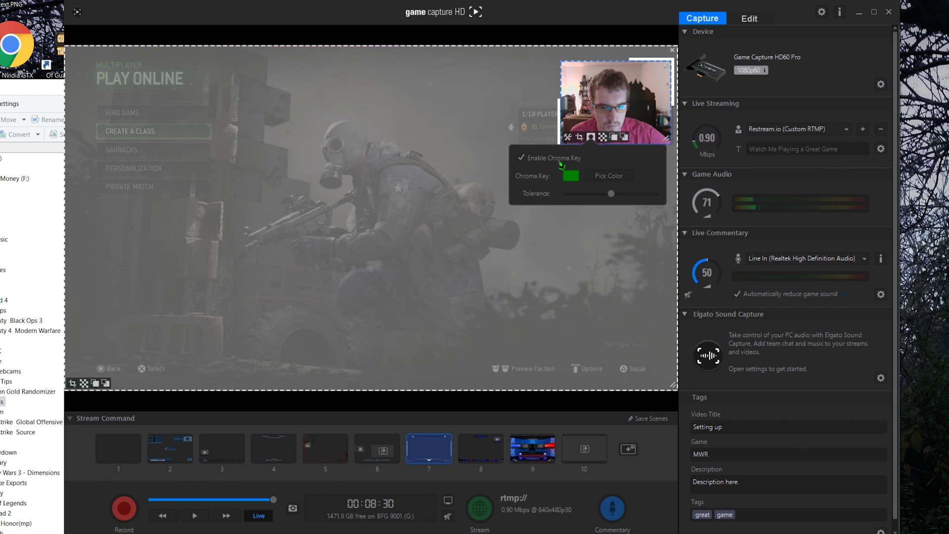
left_click(638, 90)
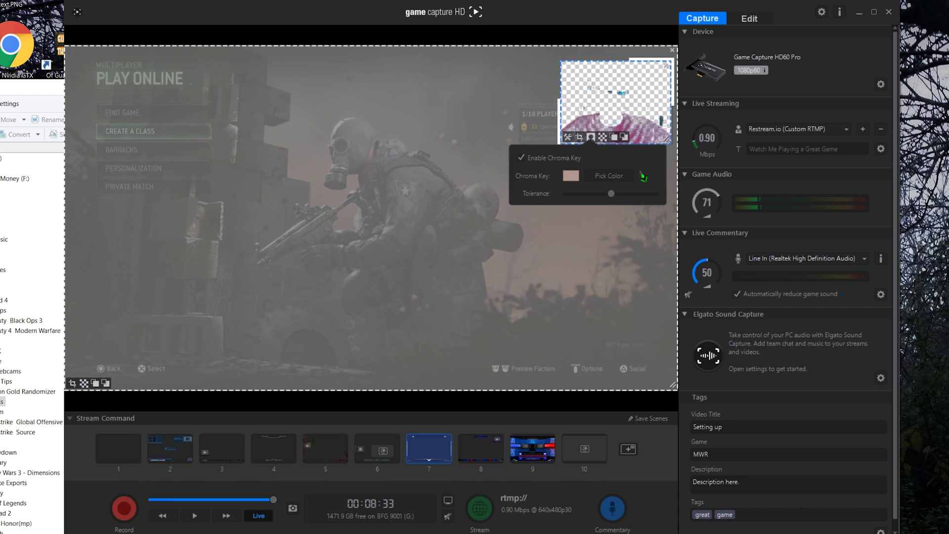
left_click(622, 175)
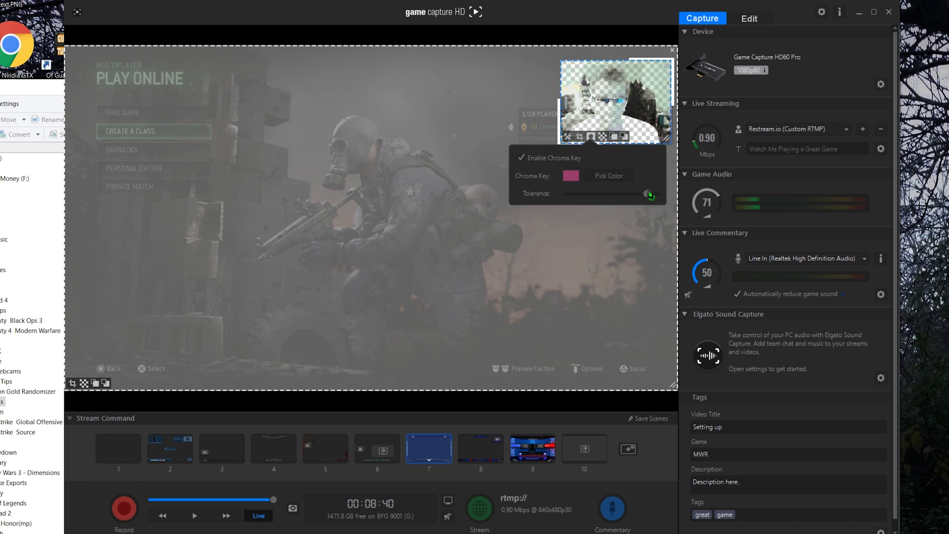
left_click_drag(649, 194, 597, 199)
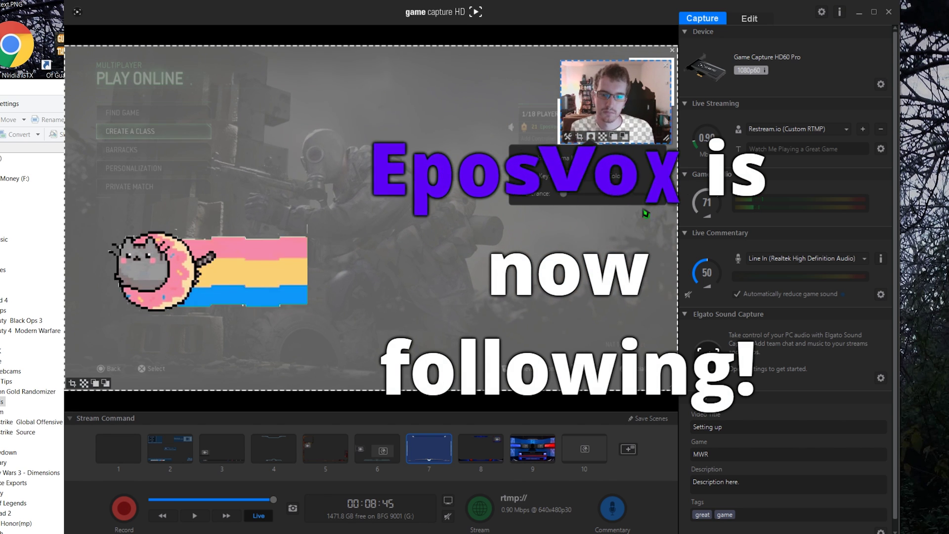
left_click(614, 119)
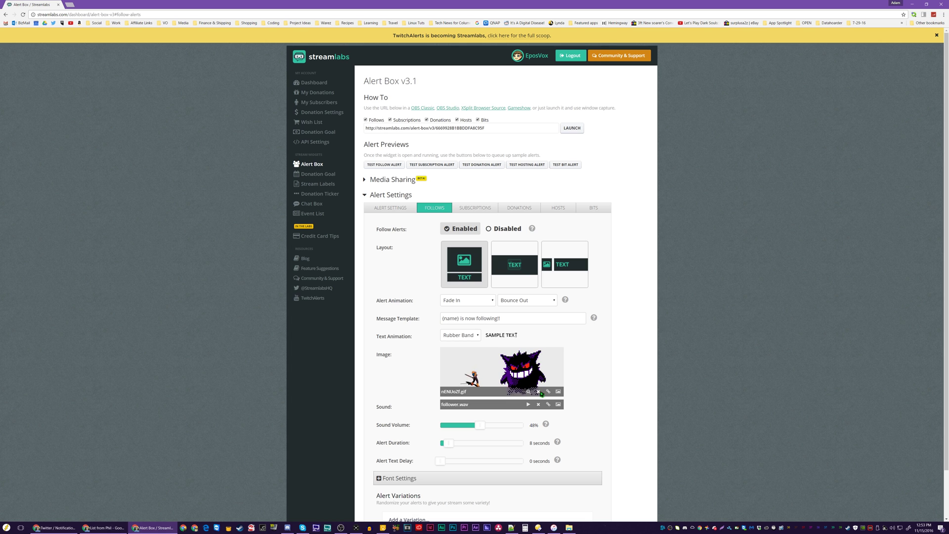
Replace the follow alert image with the rS0A2Zx.gif Nyan cat from the gallery
left_click(539, 391)
left_click(559, 391)
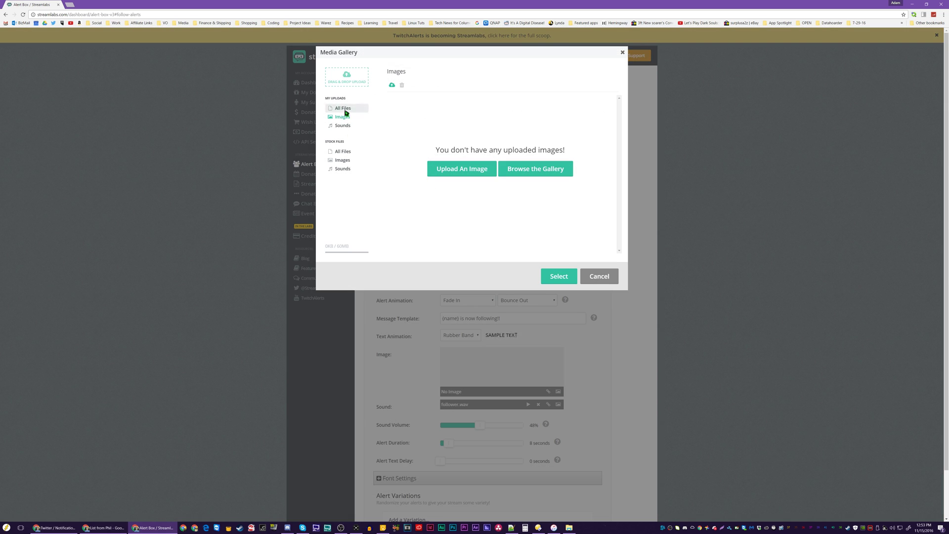
left_click(535, 169)
scroll(496, 173, "down", 1)
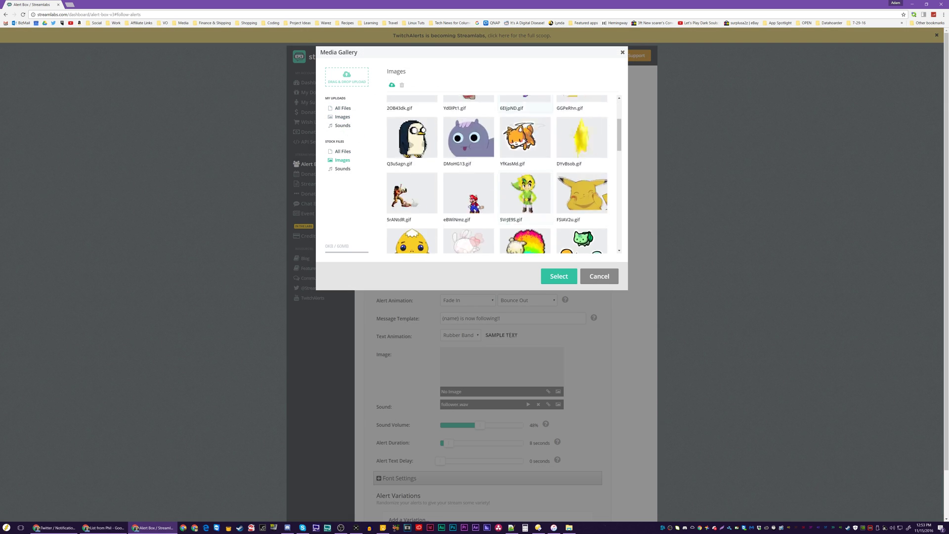
scroll(477, 198, "down", 10)
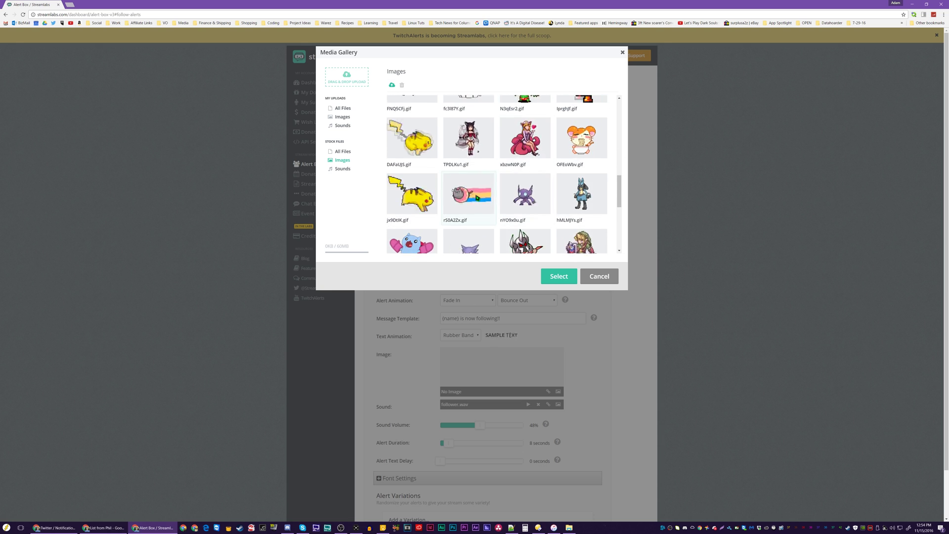
double_click(478, 198)
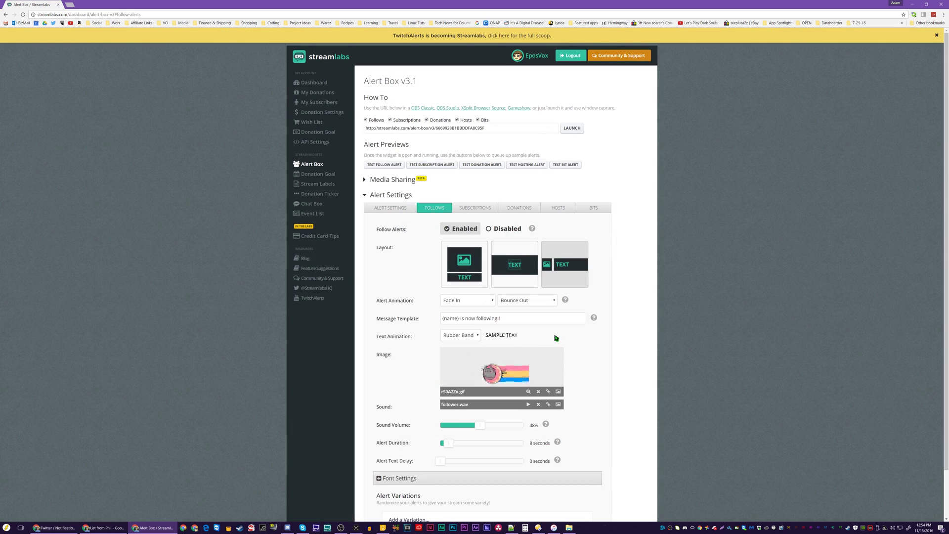
Test the alert box widget and save the follow alert settings
left_click(572, 127)
left_click(522, 419)
scroll(522, 419, "down", 1)
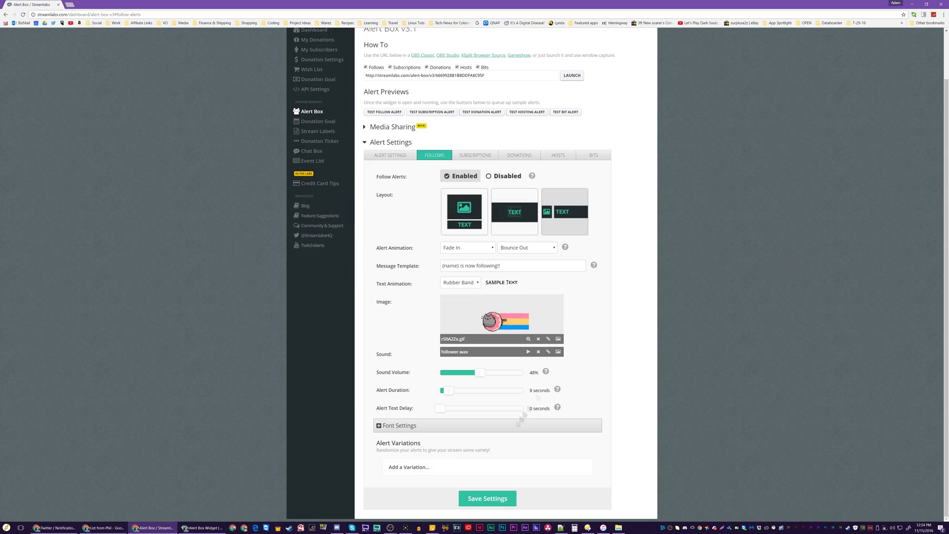
left_click(488, 498)
Copy the alert box widget URL
key("alt+Tab")
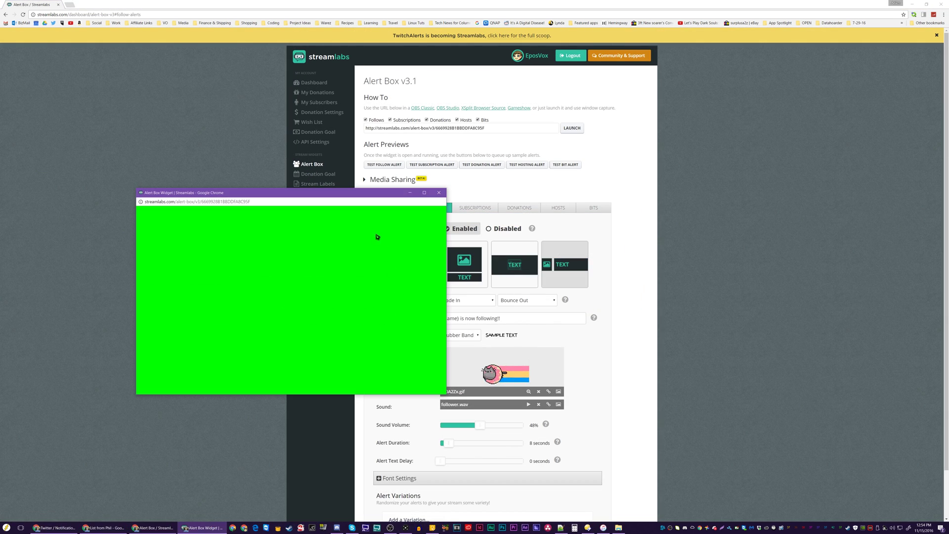
left_click(412, 193)
left_click(457, 129)
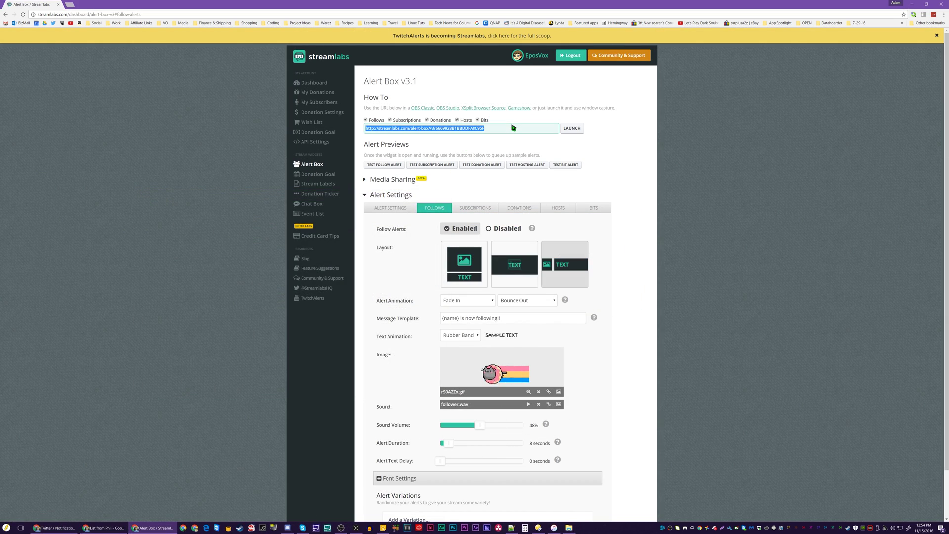
right_click(458, 131)
left_click(472, 140)
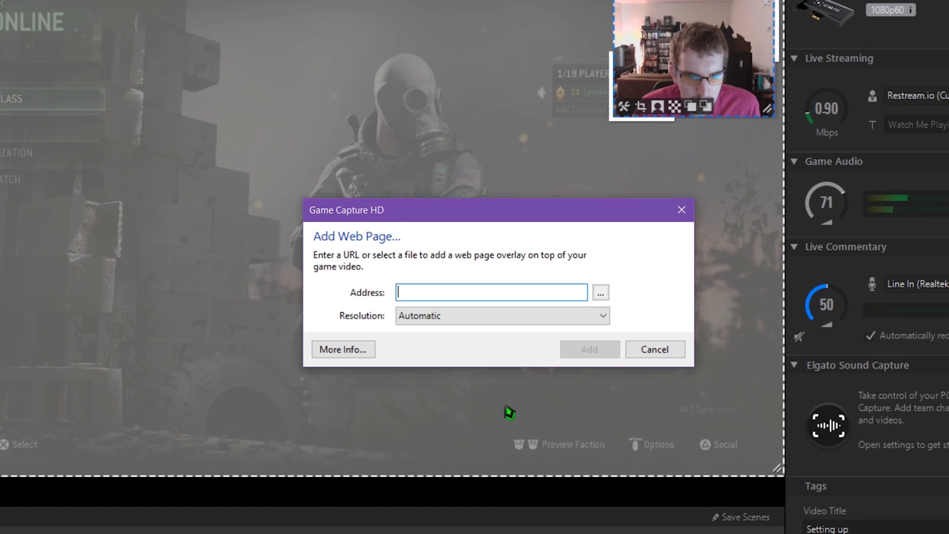
Paste the widget URL as a web page source and move it to the upper left
right_click(520, 293)
left_click(457, 352)
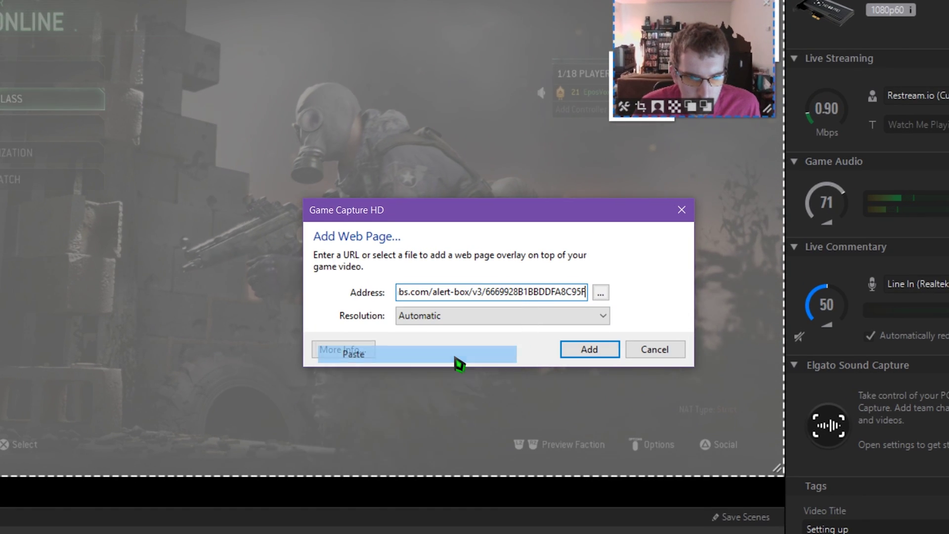
left_click(585, 354)
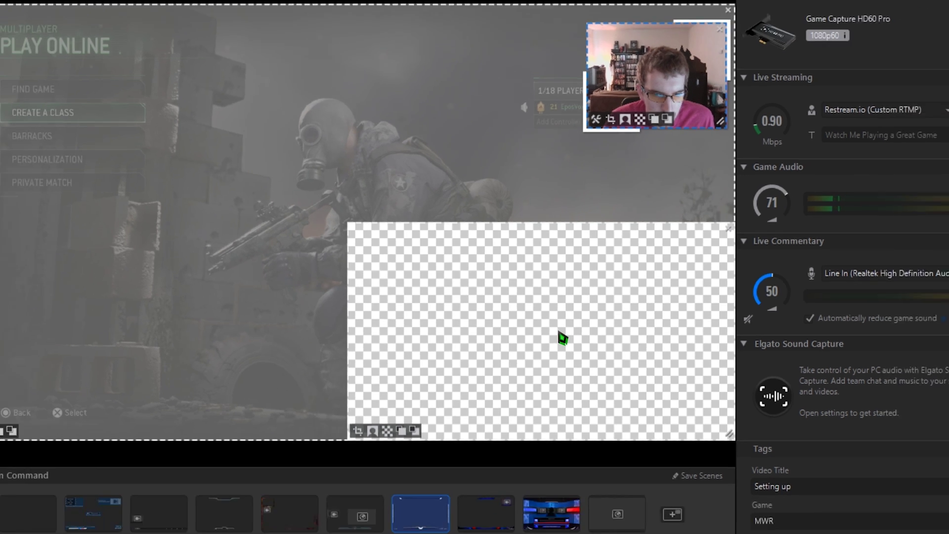
left_click_drag(563, 338, 365, 137)
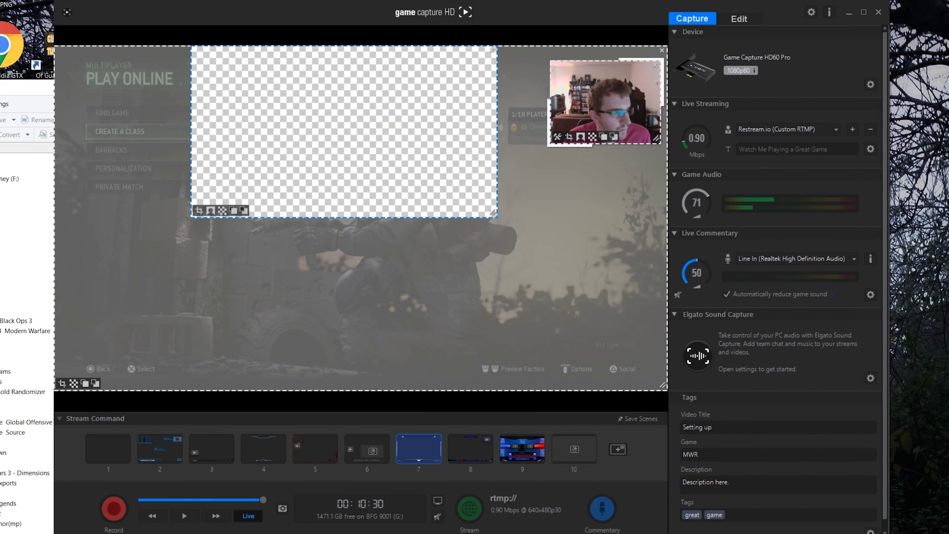
left_click(422, 405)
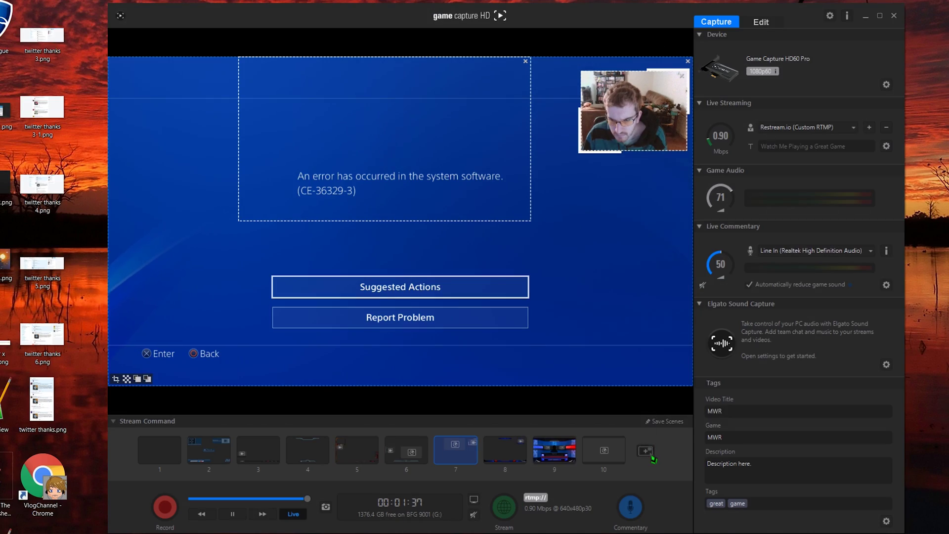
Add the text 'Thanks for watching!' in bold red
left_click(645, 451)
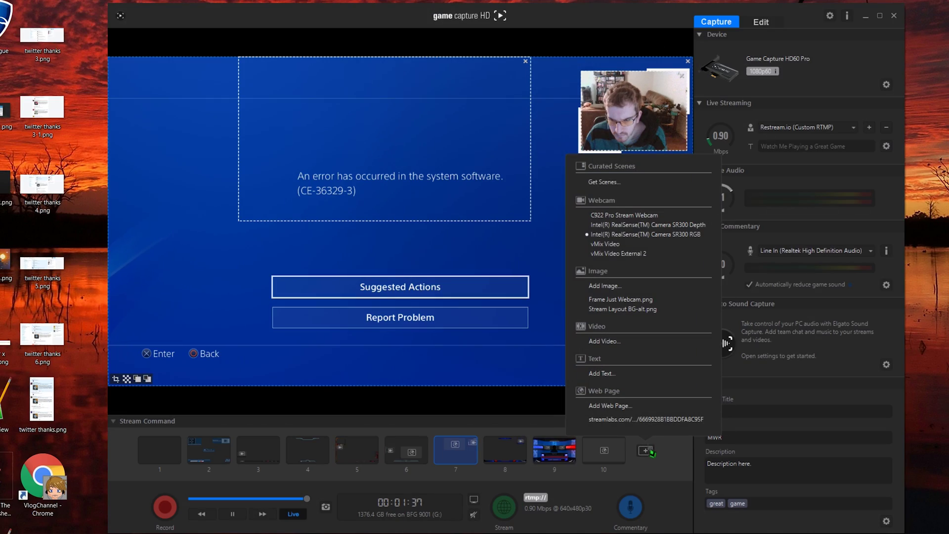
left_click(602, 373)
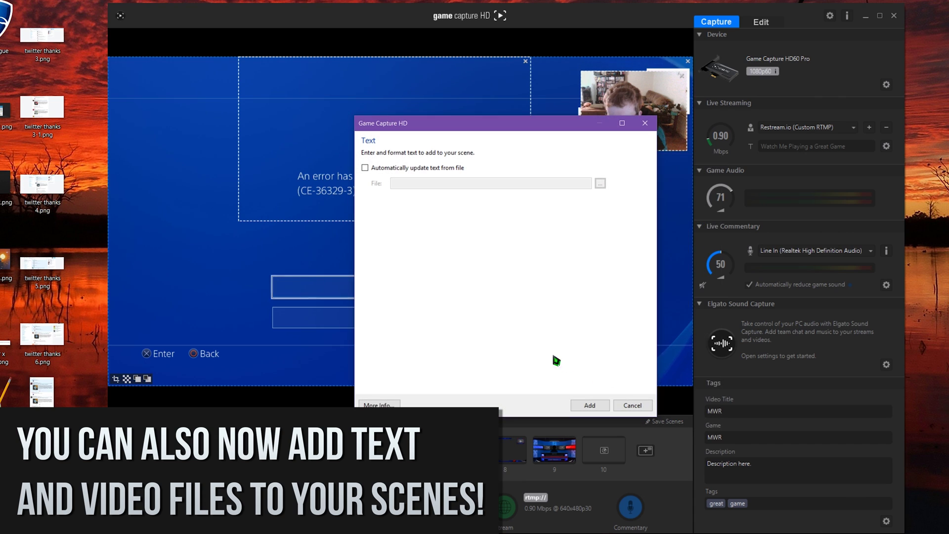
type("Thanks for wat")
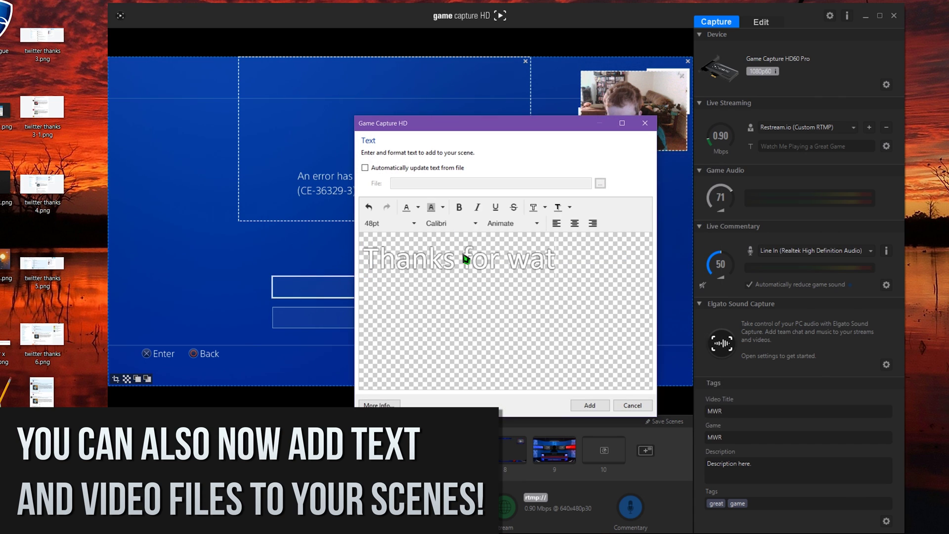
type("ching!")
key("ctrl+a")
left_click(458, 207)
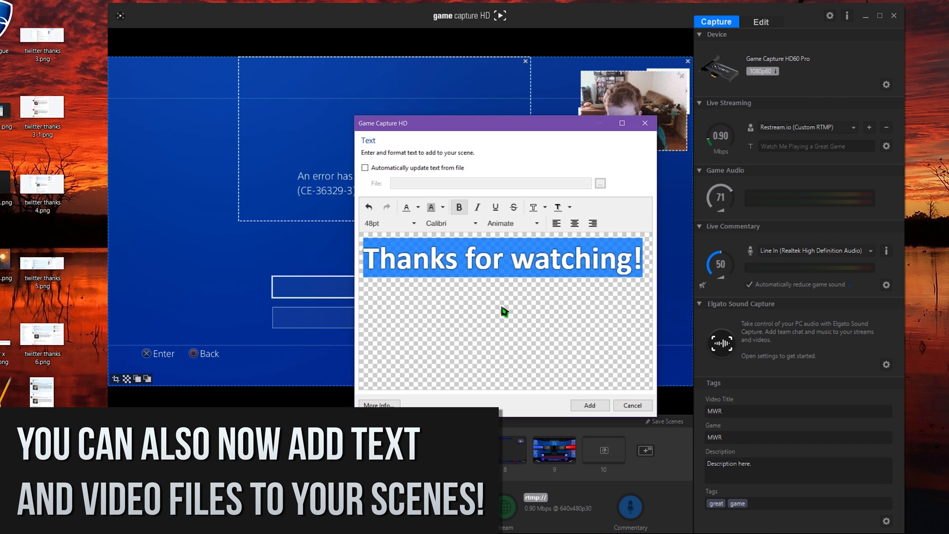
left_click(418, 207)
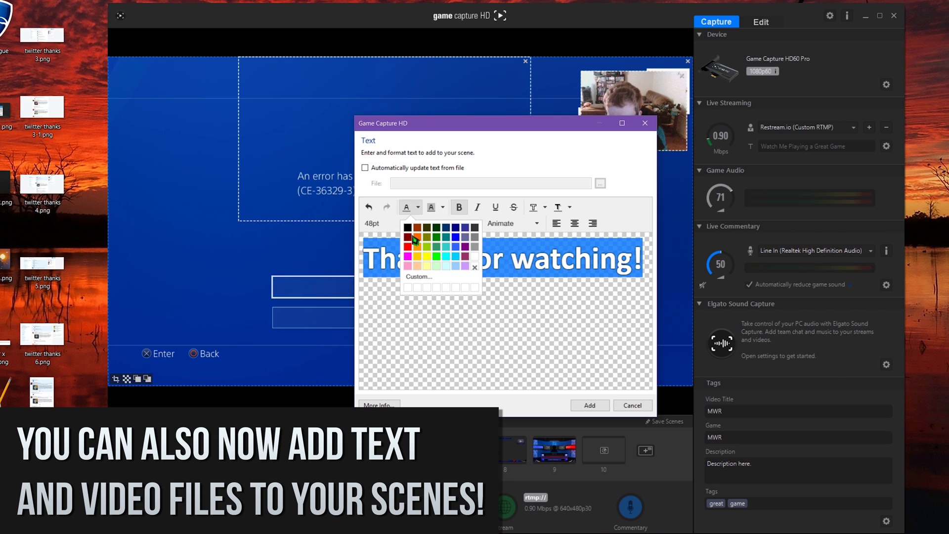
left_click(426, 253)
left_click(590, 405)
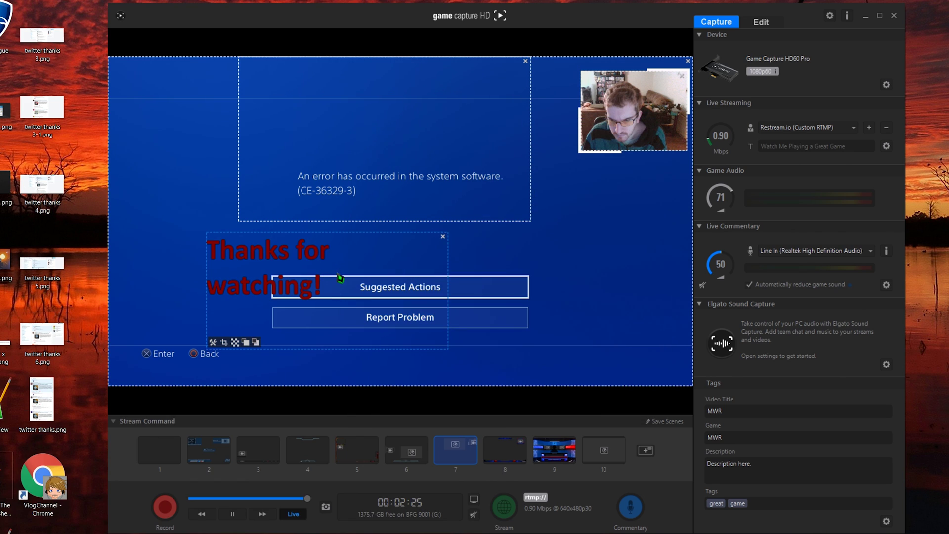
Drag the text to the bottom-left corner of the scene
left_click_drag(341, 277, 249, 355)
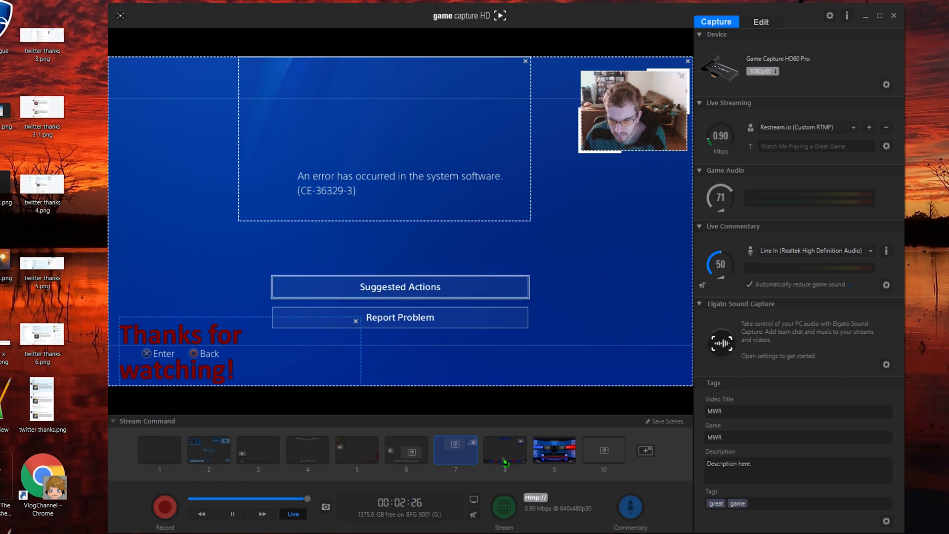
left_click(645, 451)
left_click(643, 451)
left_click(642, 451)
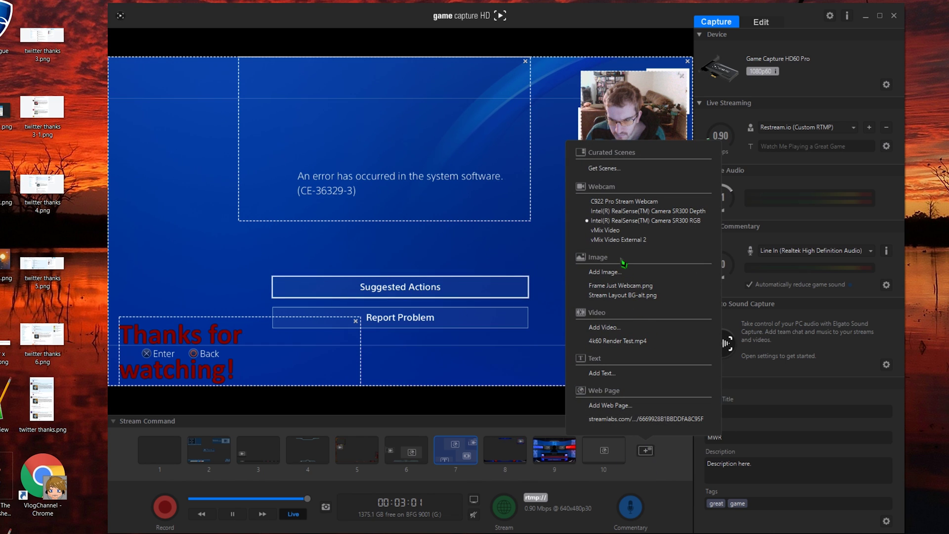
Add the mp4 clip with Loop video enabled, then save the scenes
left_click(604, 328)
left_click(608, 263)
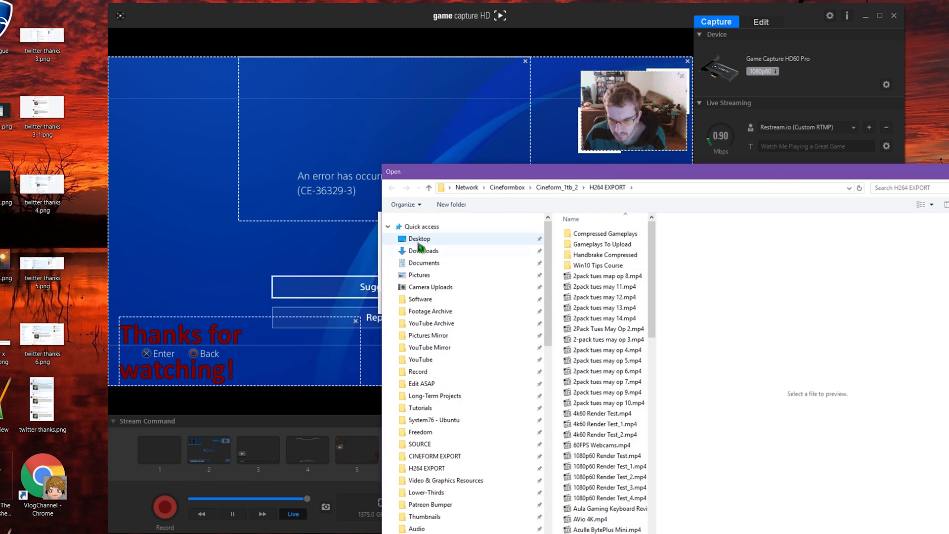
double_click(593, 198)
left_click(439, 277)
left_click(563, 303)
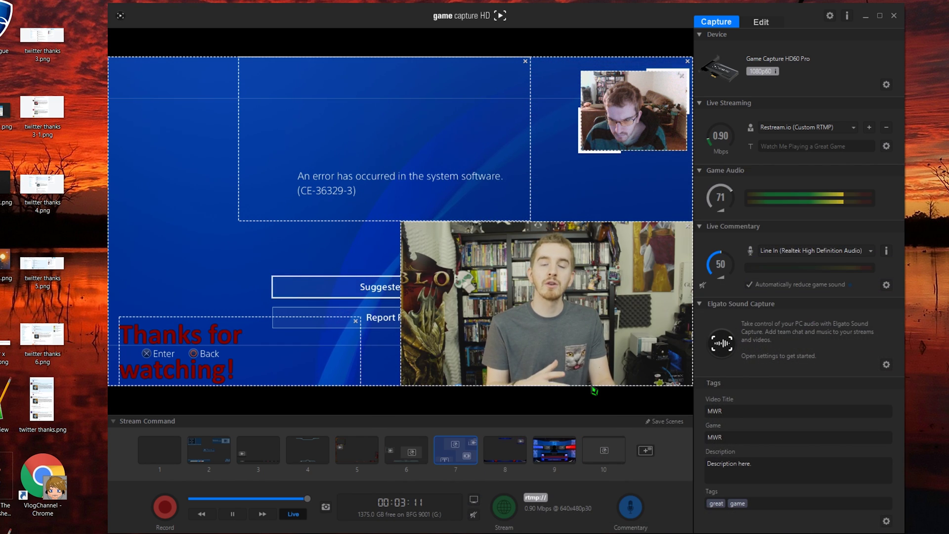
left_click(665, 421)
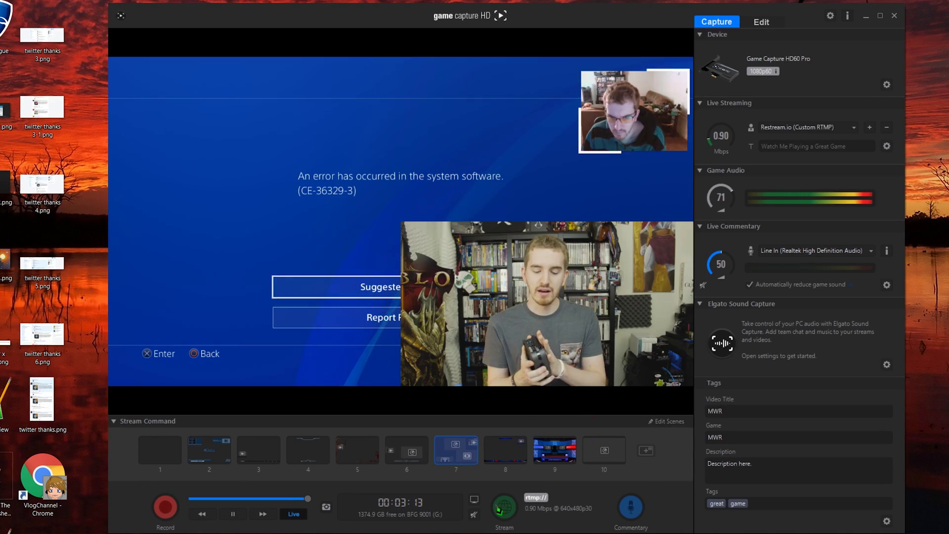